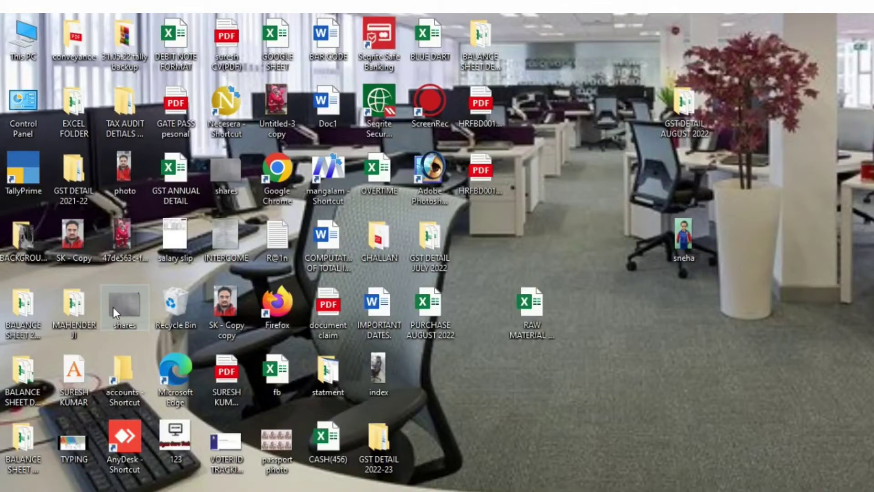
Step: Preview the shares photo, close the preview, then launch Photoshop
double_click(220, 173)
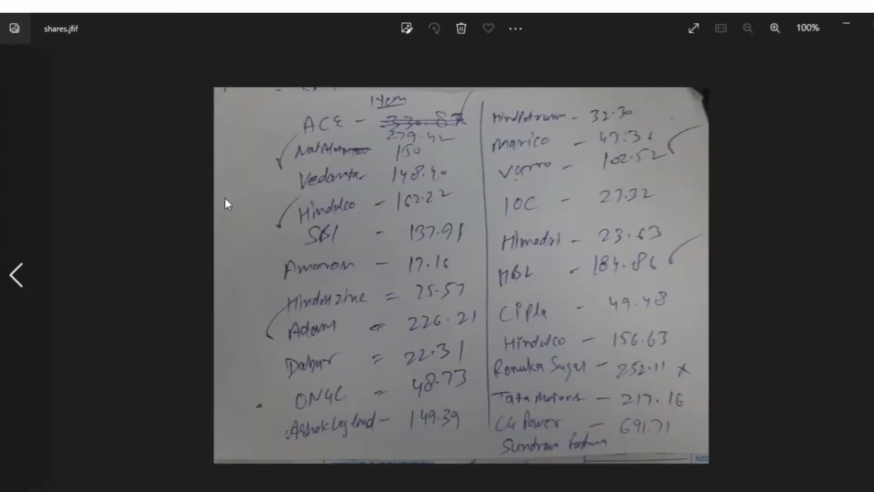
left_click(846, 24)
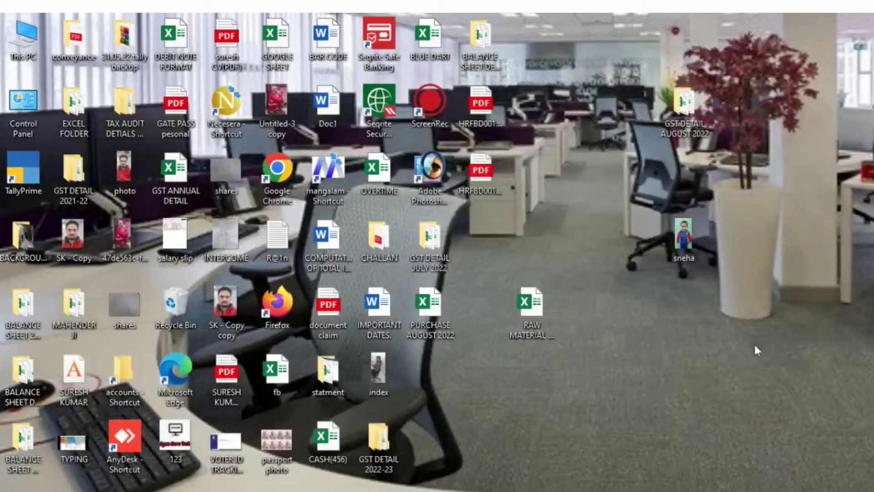
double_click(420, 179)
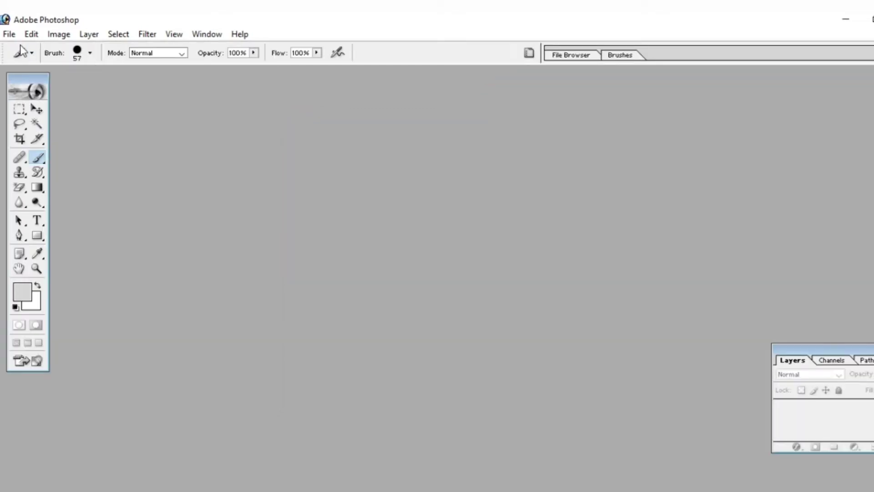
Step: Open shares.png from the Desktop and maximize its document window
left_click(11, 35)
left_click(26, 63)
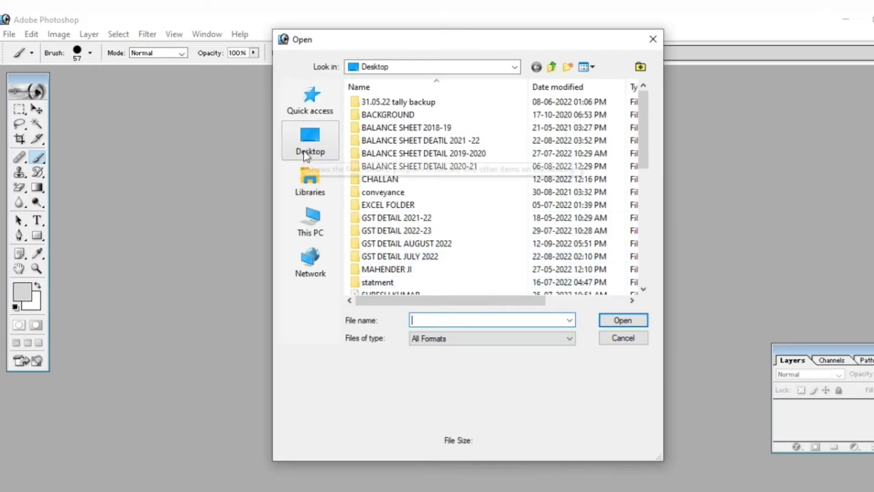
left_click(305, 152)
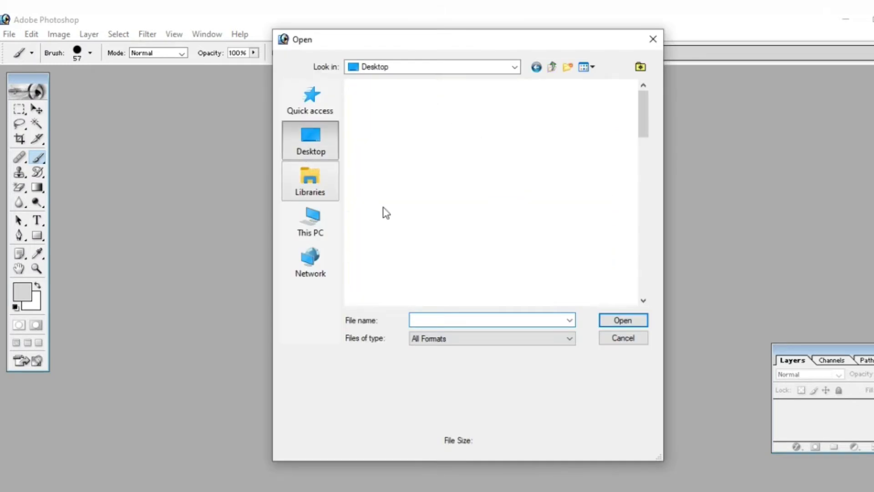
scroll(390, 209, "down", 5)
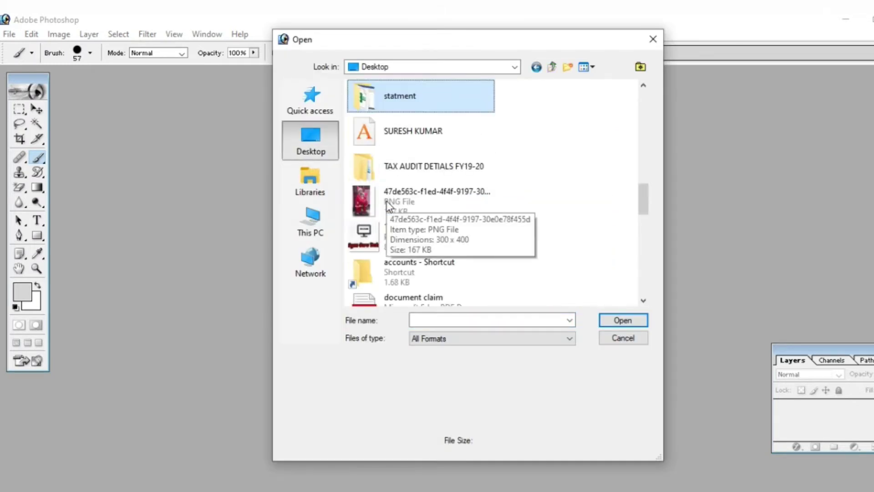
key("s")
key("s")
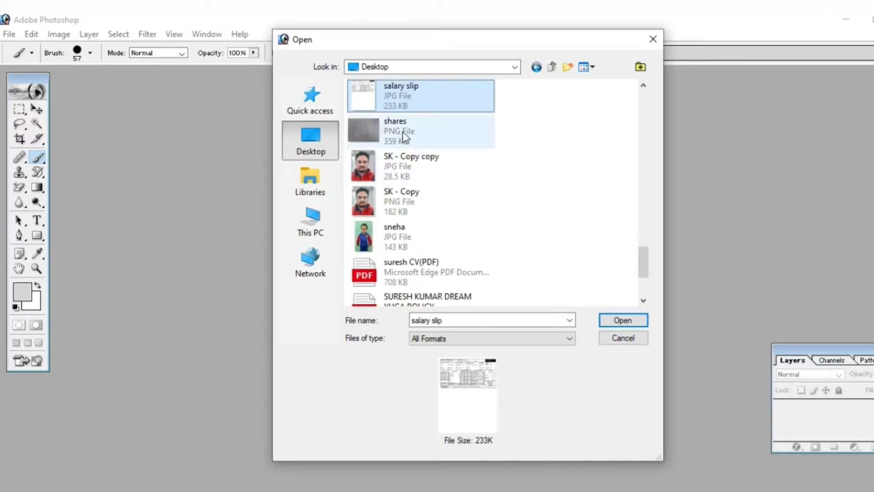
double_click(403, 133)
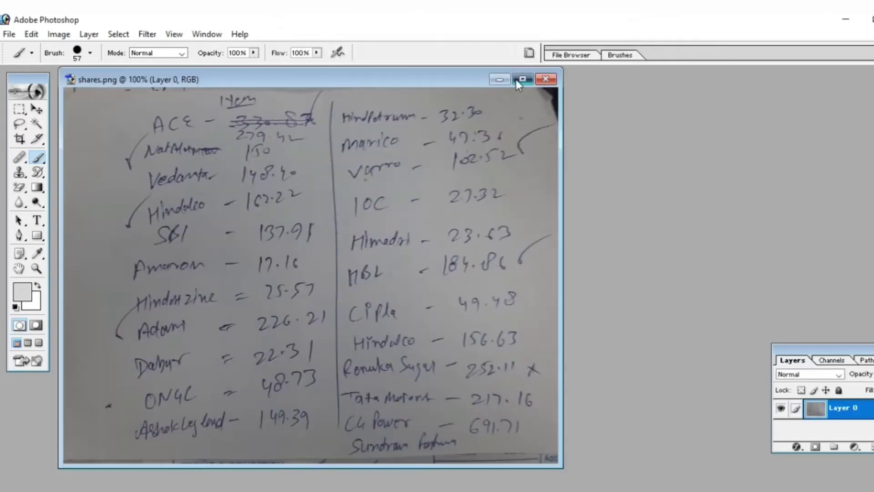
left_click(524, 78)
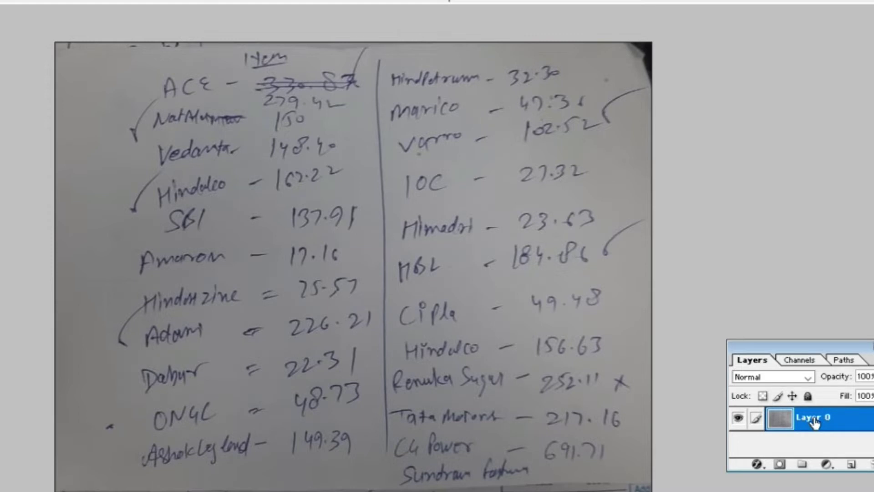
Step: Duplicate Layer 0 as Layer 0 copy and hide the copy, leaving the original visible
right_click(815, 421)
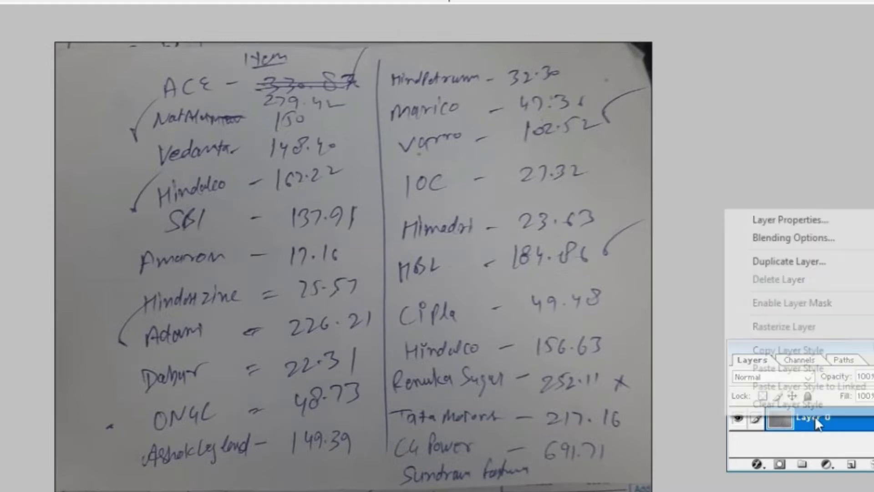
left_click(780, 263)
left_click(501, 200)
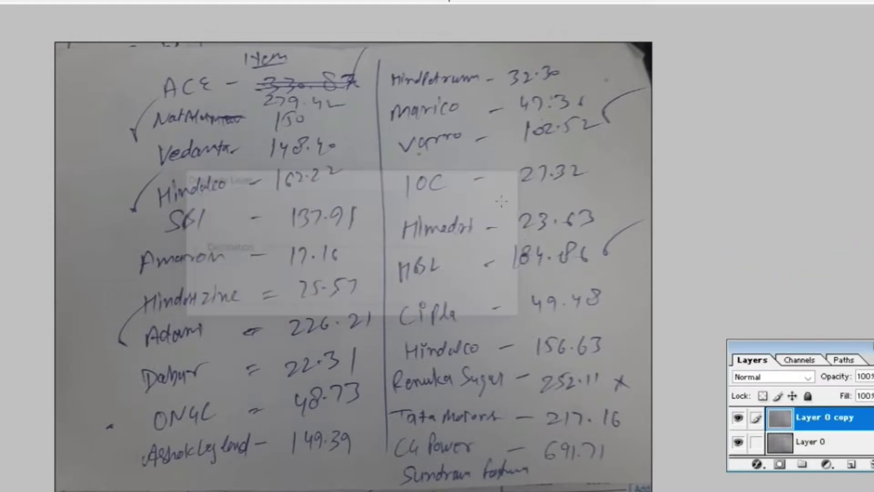
left_click(738, 417)
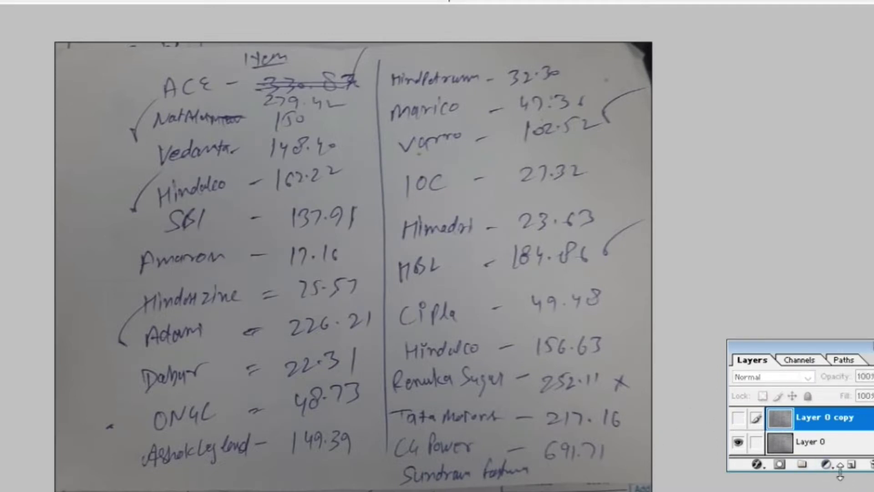
left_click(826, 464)
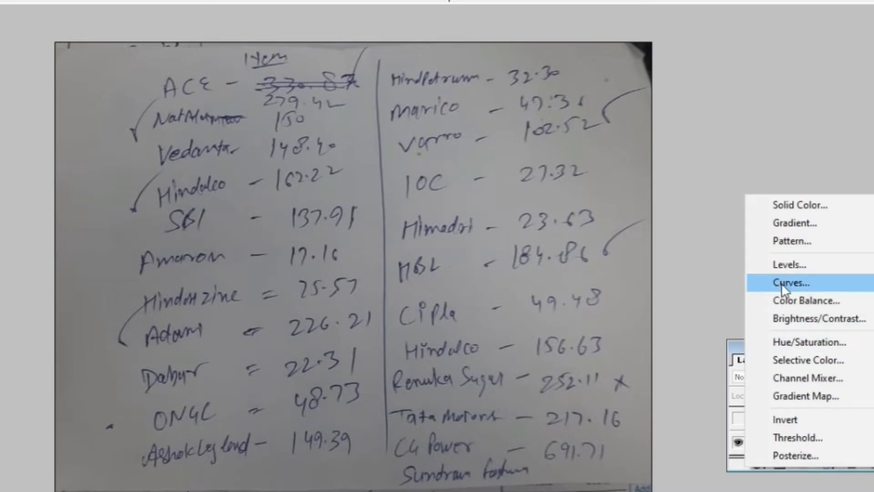
Step: Add a Levels adjustment with input levels about 21, 0.18 and 115
left_click(789, 265)
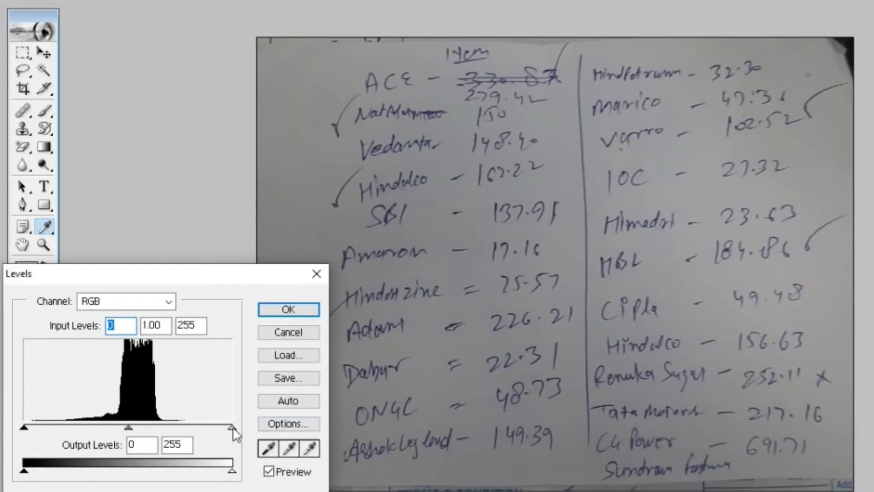
mouse_move(233, 427)
left_mouse_down()
mouse_move(75, 428)
mouse_move(112, 431)
left_mouse_up()
left_click(122, 425)
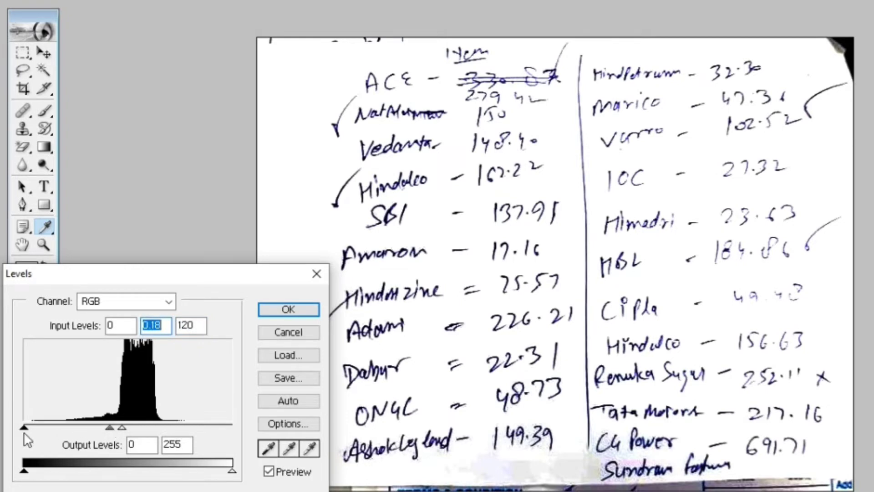
left_click_drag(24, 428, 41, 427)
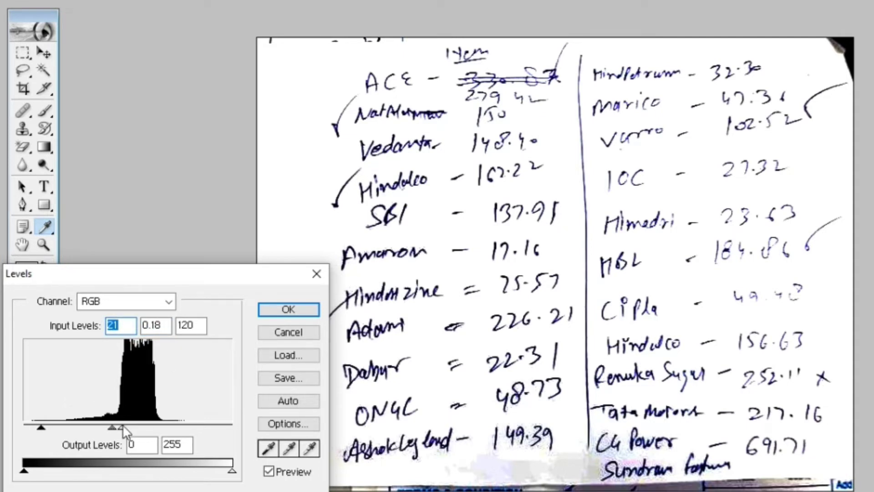
left_click_drag(122, 428, 117, 430)
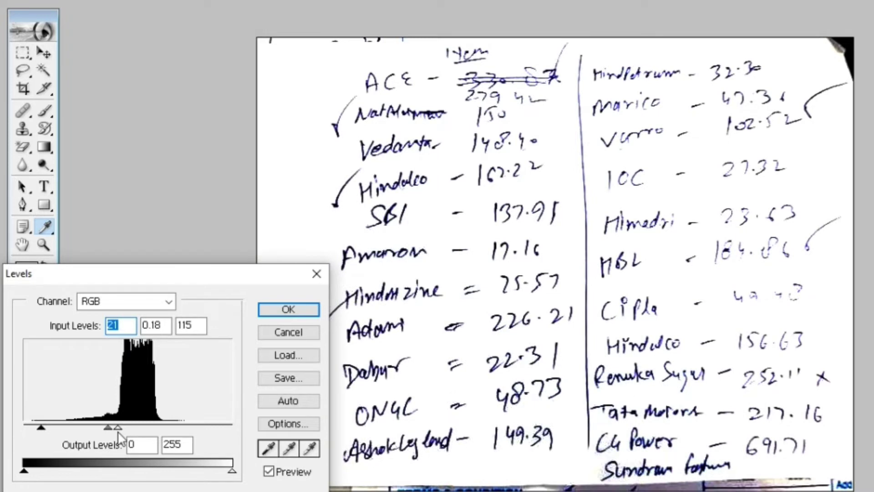
left_click(289, 310)
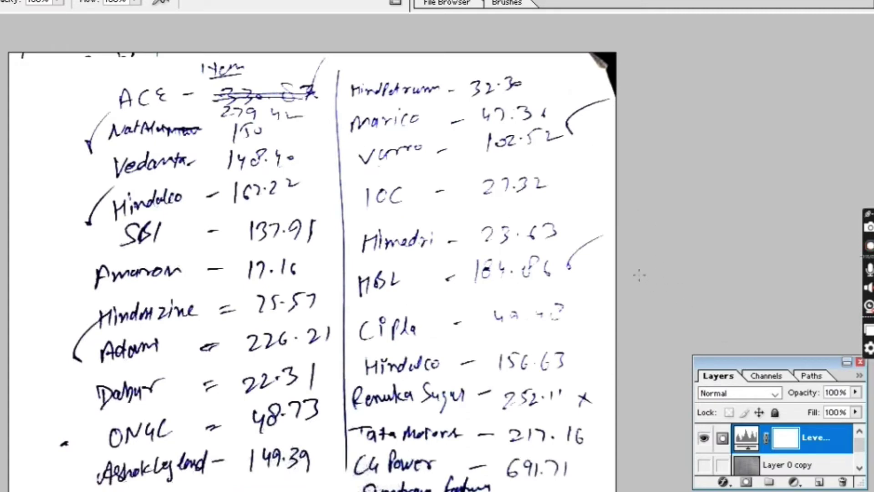
Step: Add a Solid Color fill layer in near-white FFFBFB above the Levels adjustment
left_click(795, 482)
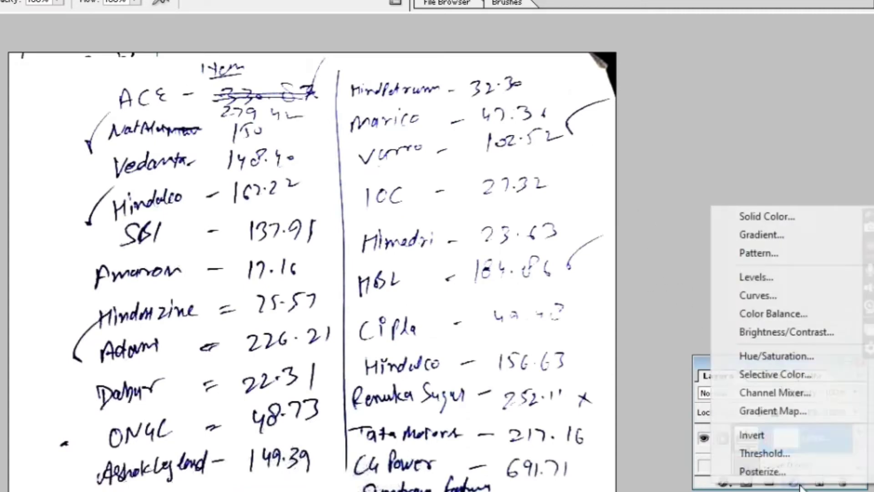
left_click(779, 215)
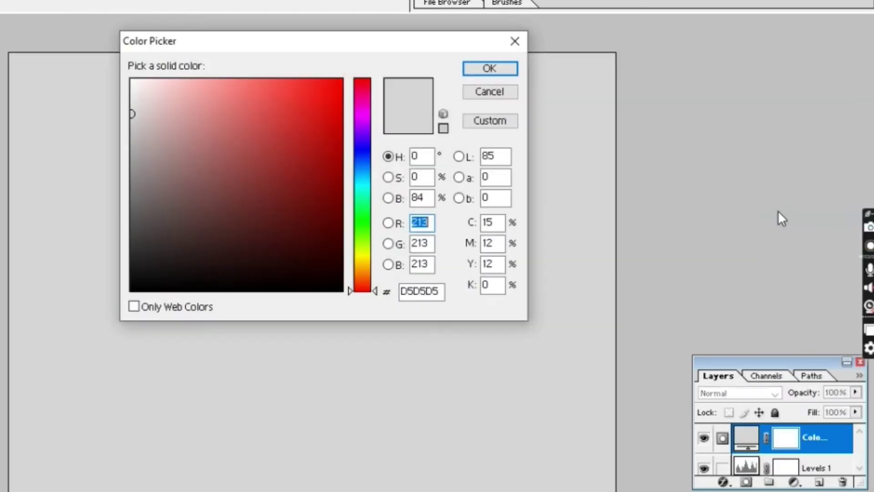
left_click_drag(142, 95, 145, 82)
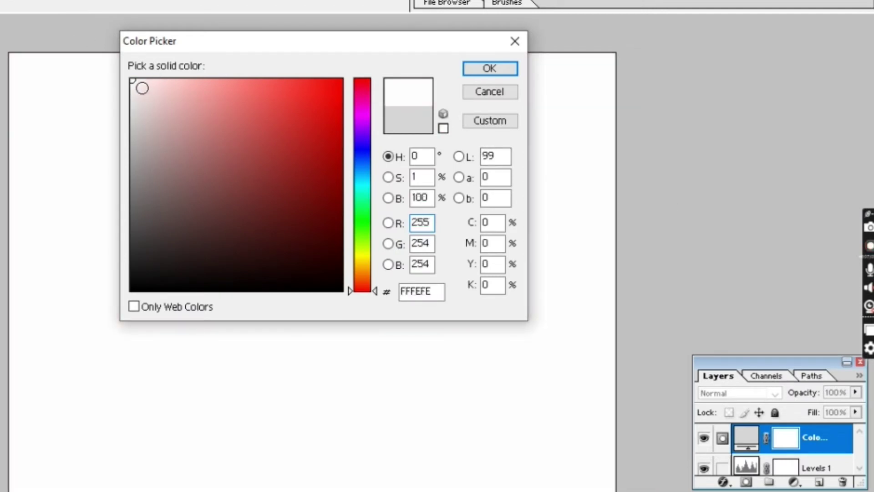
left_click_drag(137, 86, 133, 76)
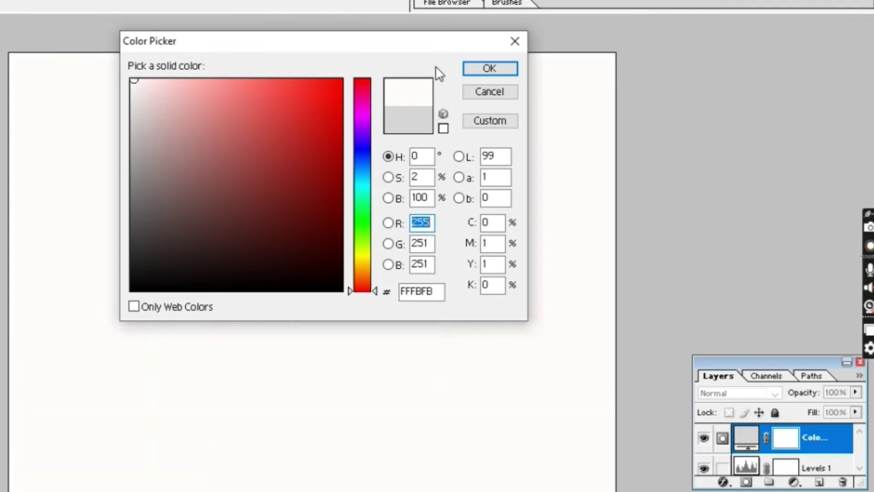
left_click(489, 69)
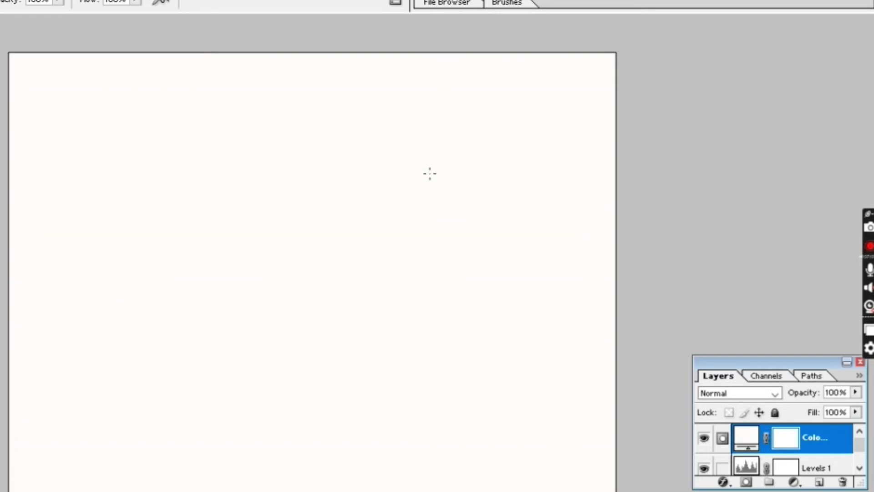
Step: Invert the fill layer mask and paint away the dark top-right corner, undoing the bottom stroke
key("v")
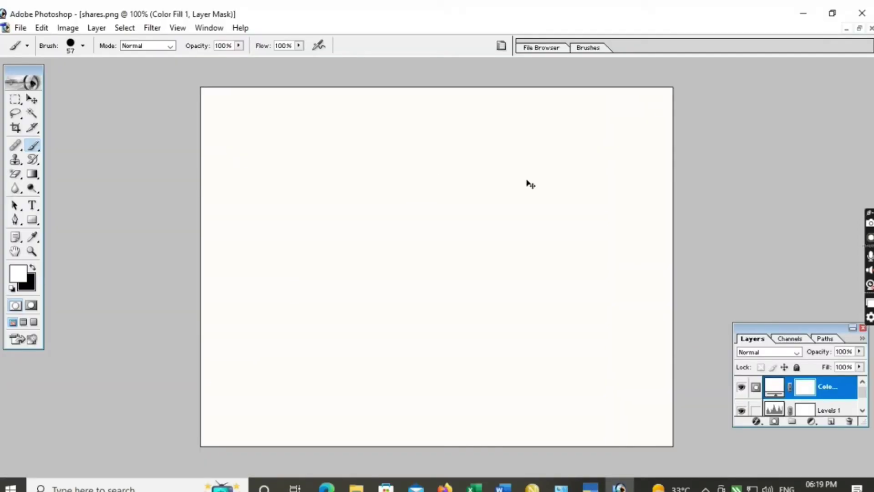
key("ctrl+i")
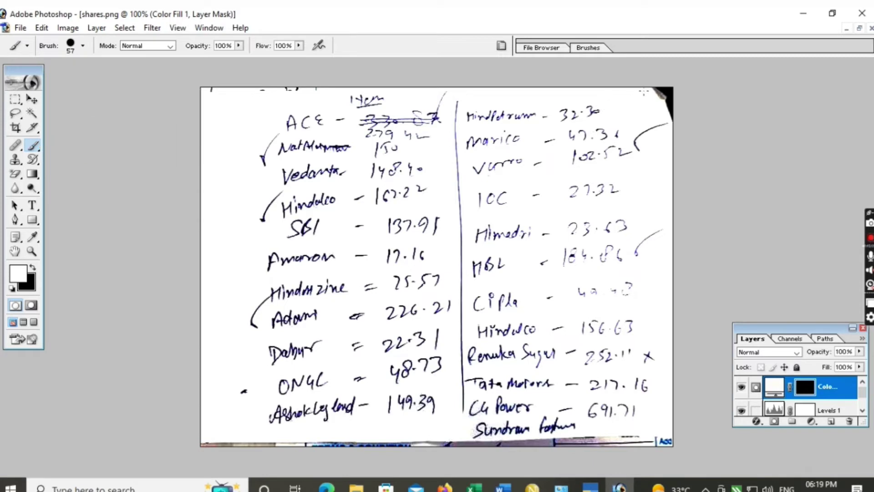
left_click_drag(649, 90, 671, 117)
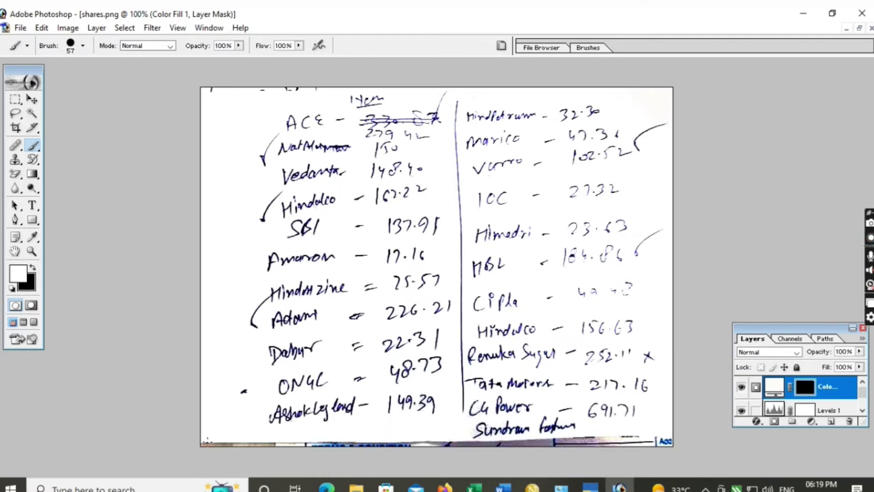
left_click_drag(207, 441, 492, 442)
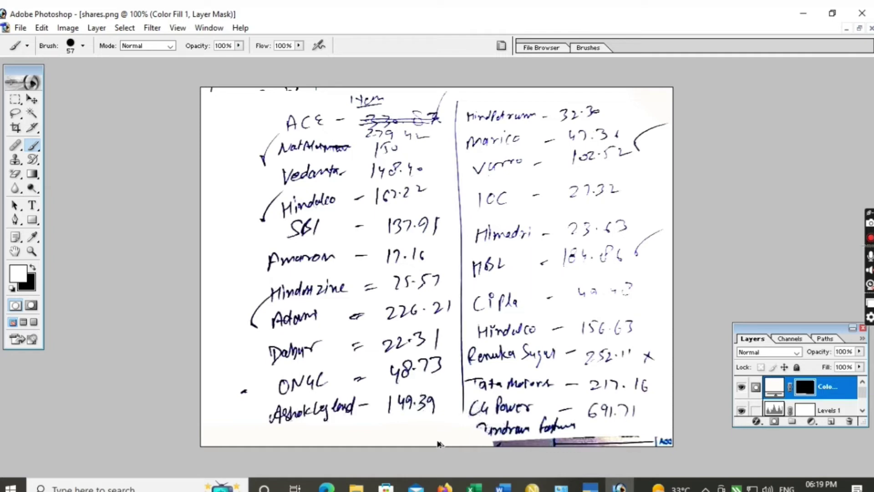
key("ctrl+z")
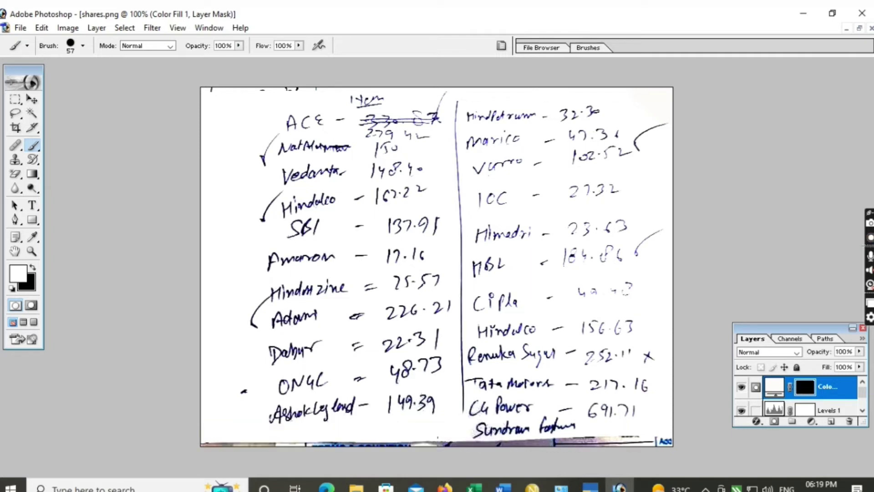
Step: Shrink the brush to 24 px and paint out the dark line along the bottom edge
left_click(83, 46)
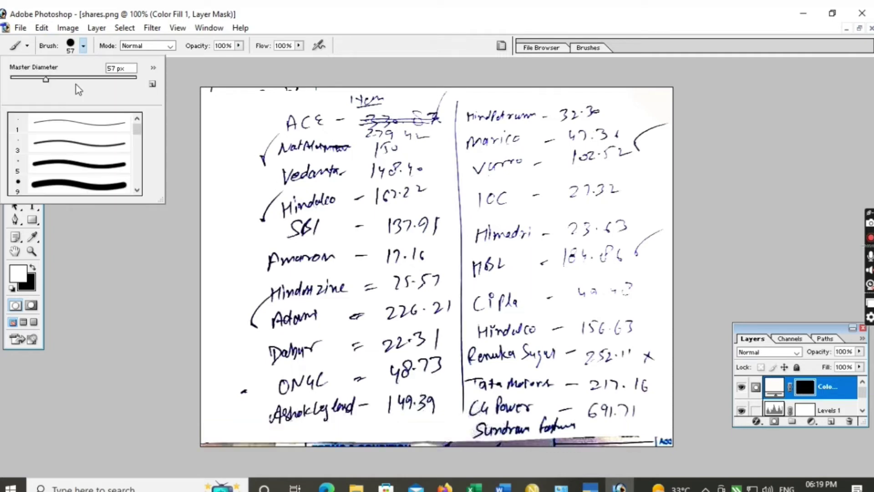
left_click_drag(46, 79, 25, 78)
key("Return")
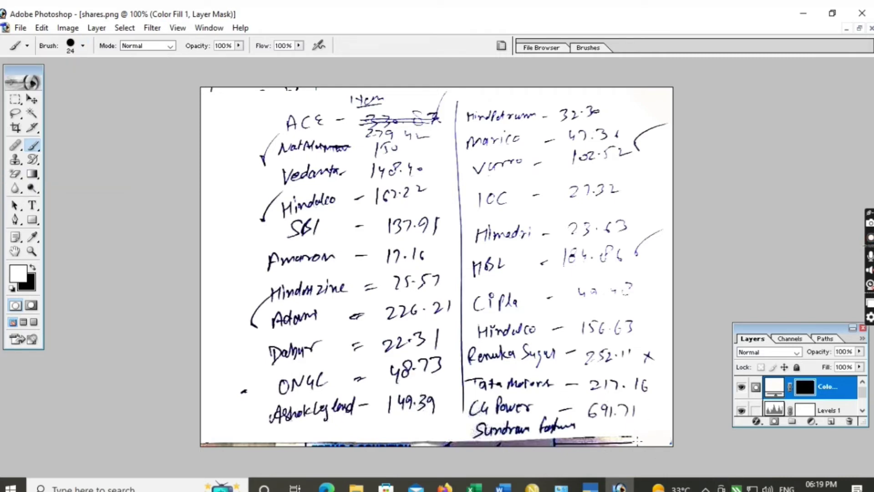
left_click_drag(637, 440, 205, 444)
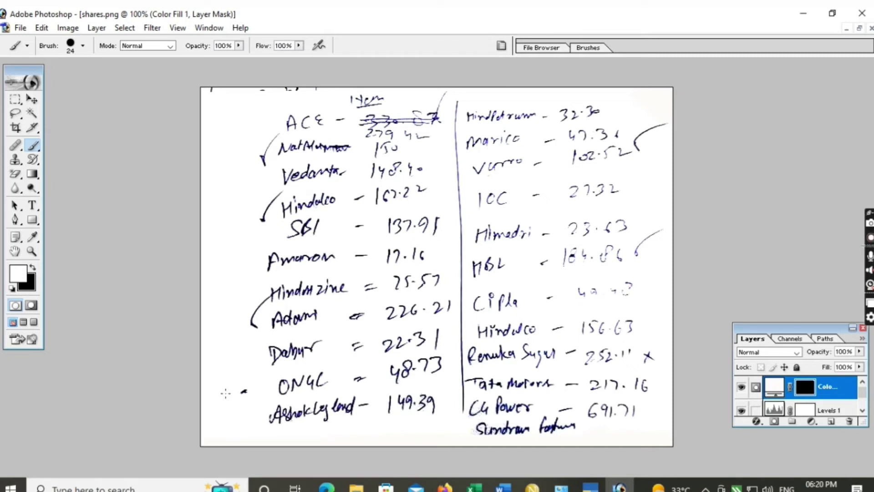
Step: Briefly show the original Layer 0 photo for comparison, then hide it again
scroll(756, 392, "up", 1)
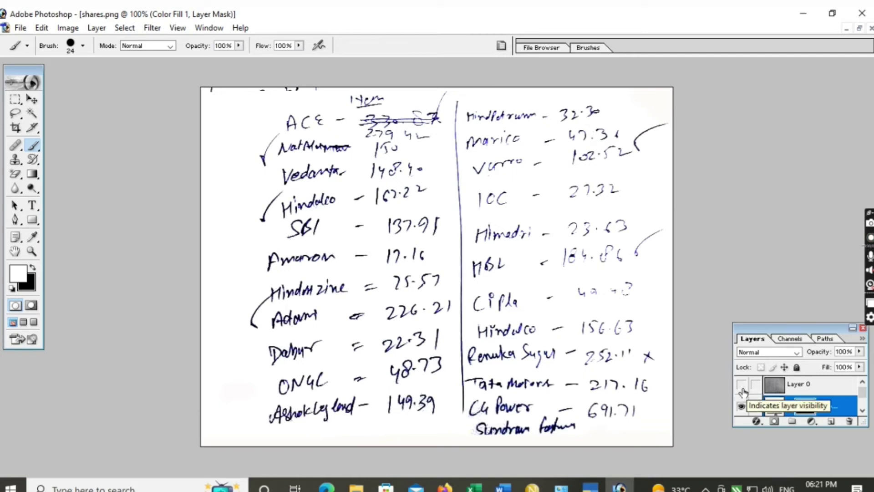
left_click(742, 384)
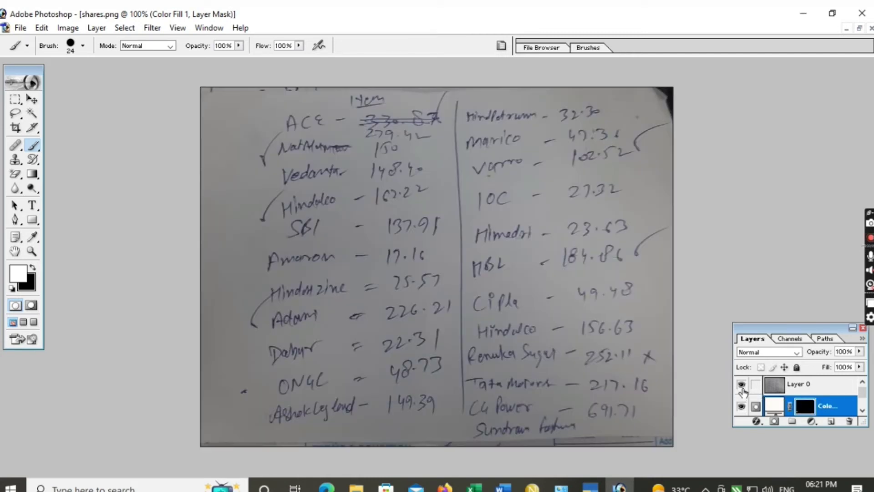
left_click(742, 386)
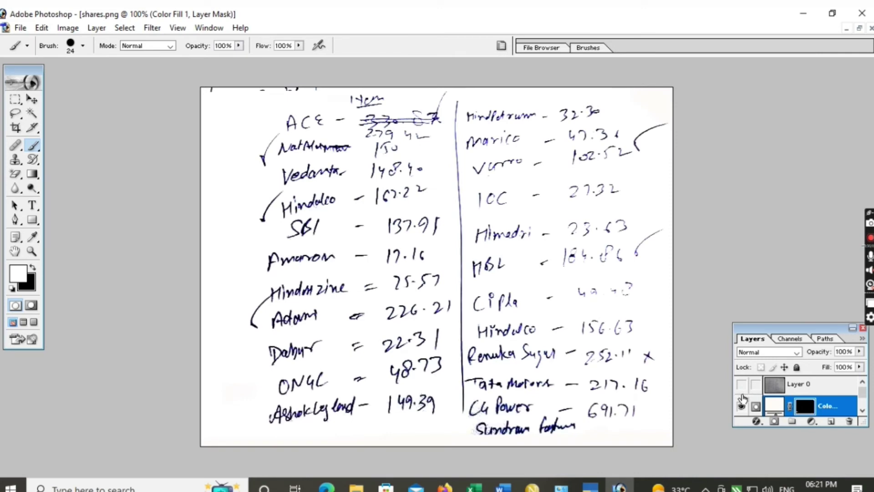
left_click(22, 28)
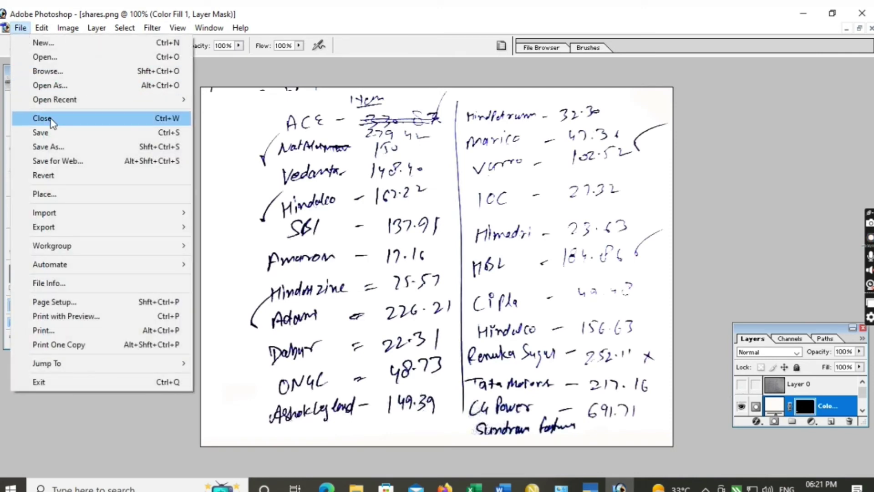
Step: Save the image as JPEG 'shares copy.jpg' on the Desktop with default JPEG options
left_click(52, 135)
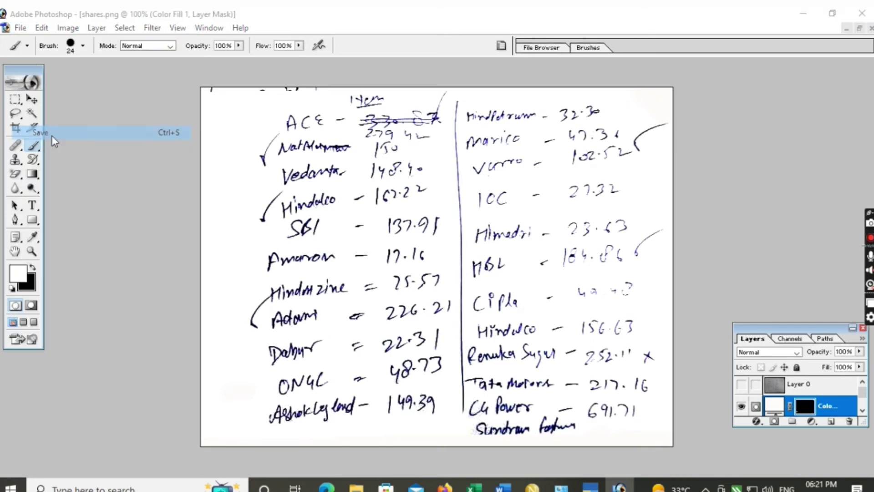
left_click(549, 280)
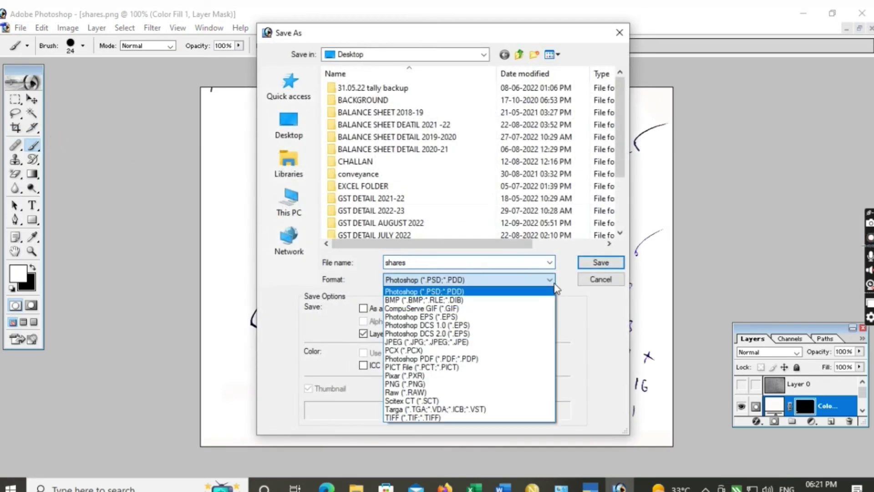
left_click(413, 344)
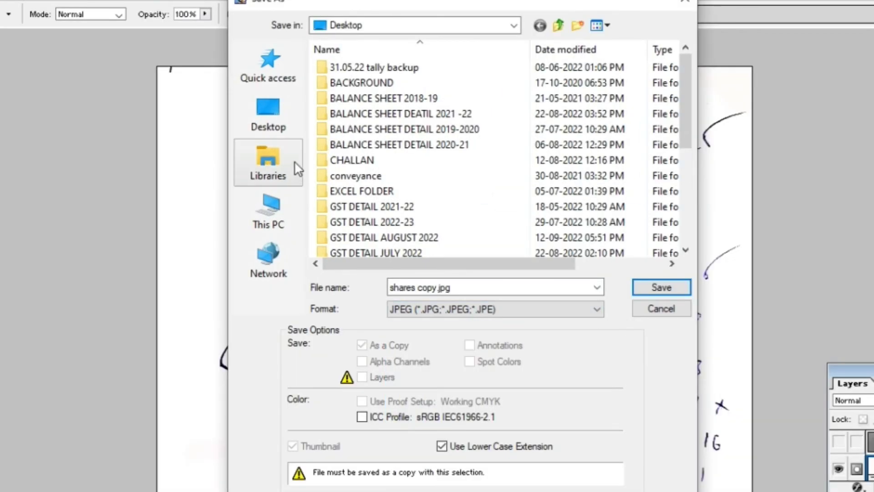
left_click(268, 114)
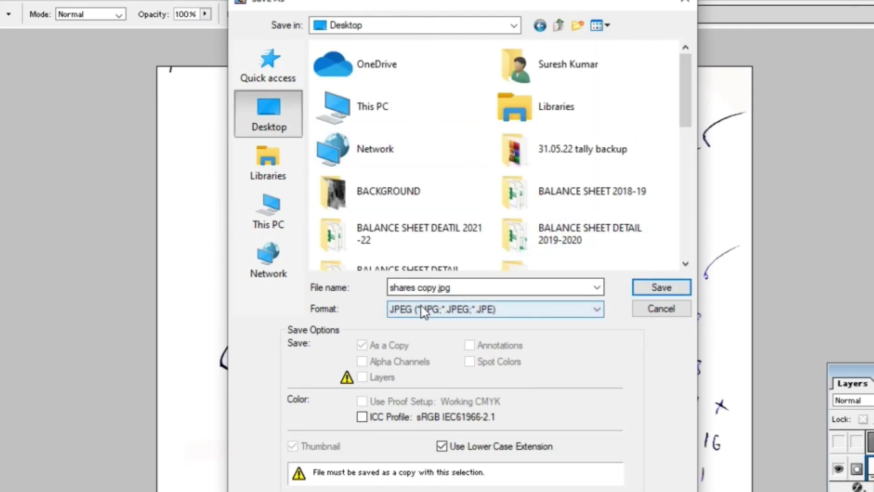
left_click(651, 288)
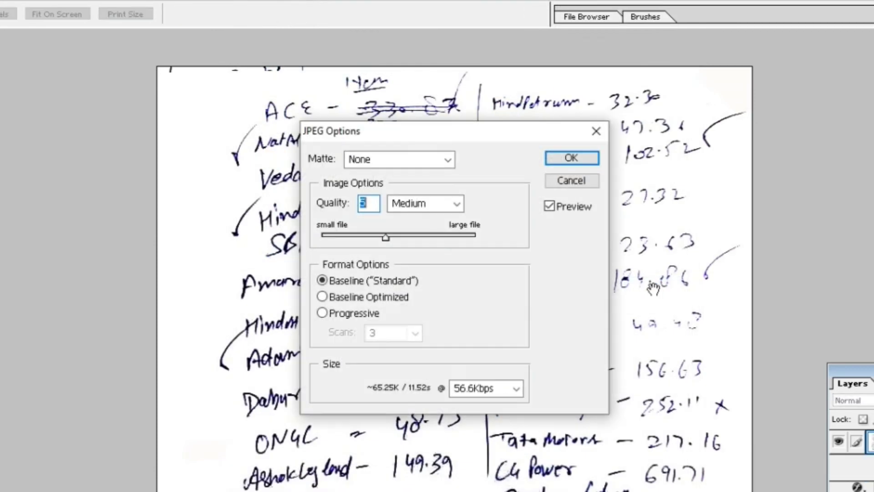
left_click(571, 158)
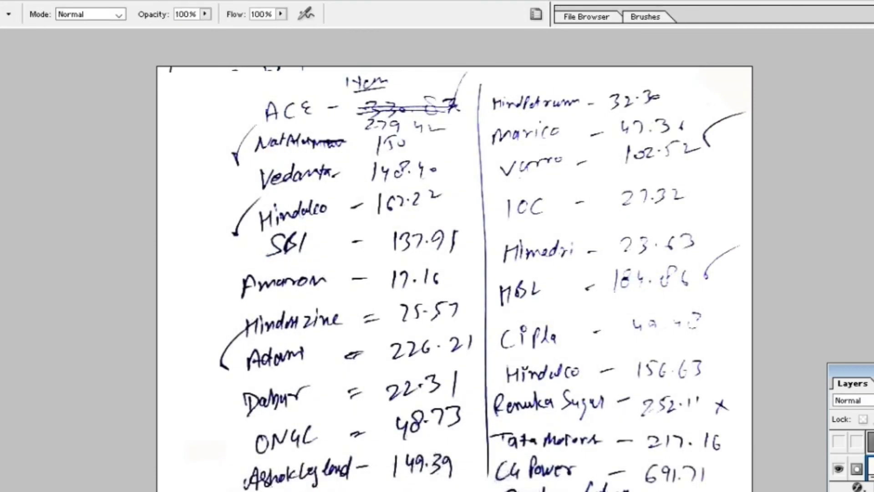
Step: Close the original document without saving changes and open 'shares copy' from the desktop
key("ctrl+w")
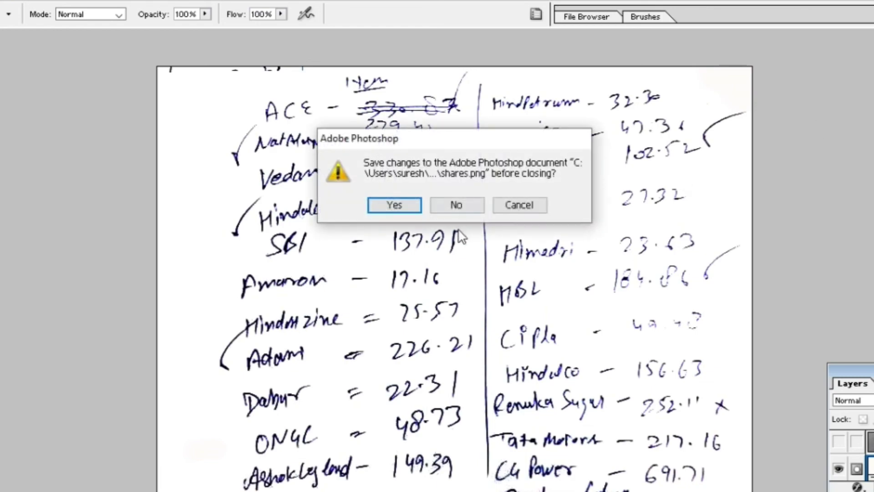
left_click(474, 203)
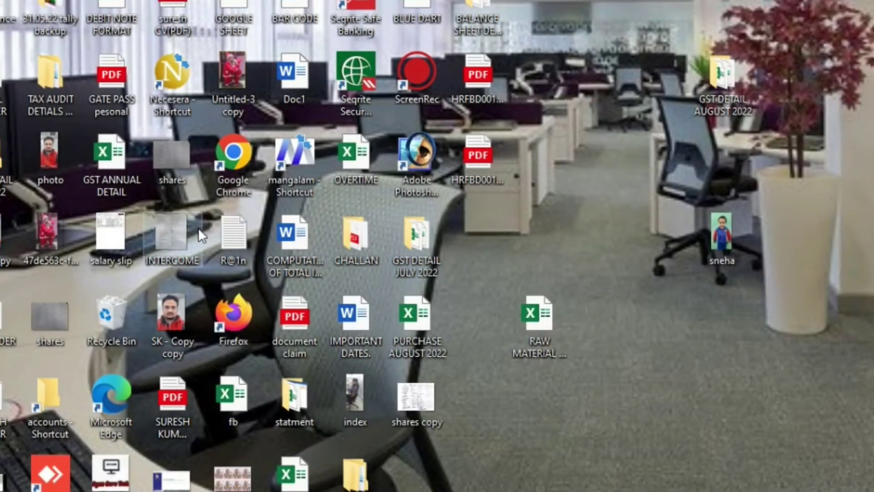
double_click(416, 397)
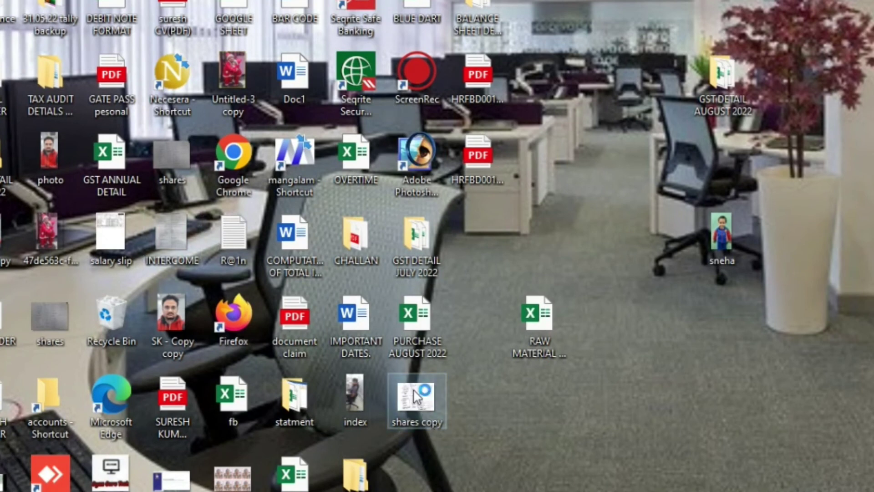